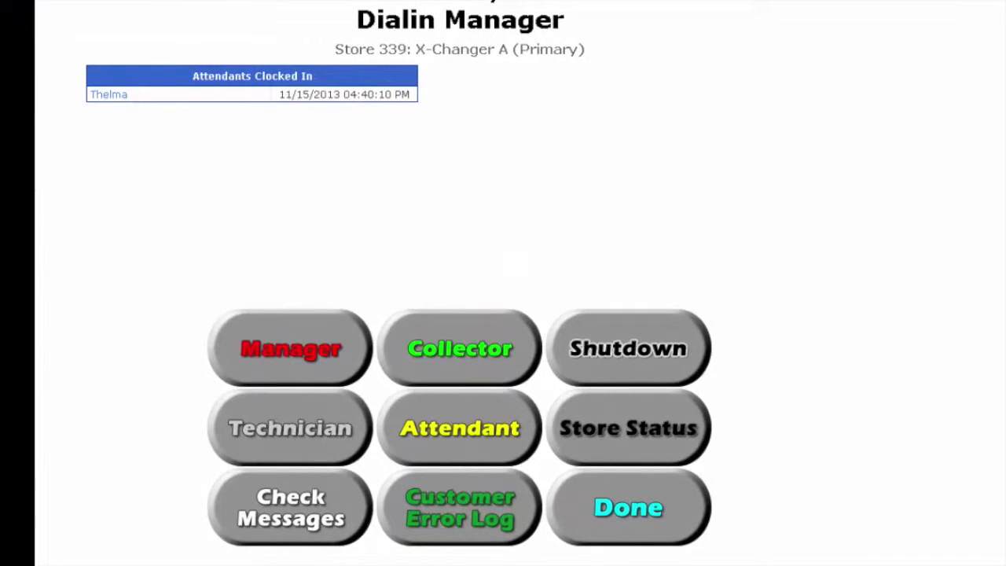
Step: Go to Manager > Cards to list the manager, collector and attendant cards
click(281, 353)
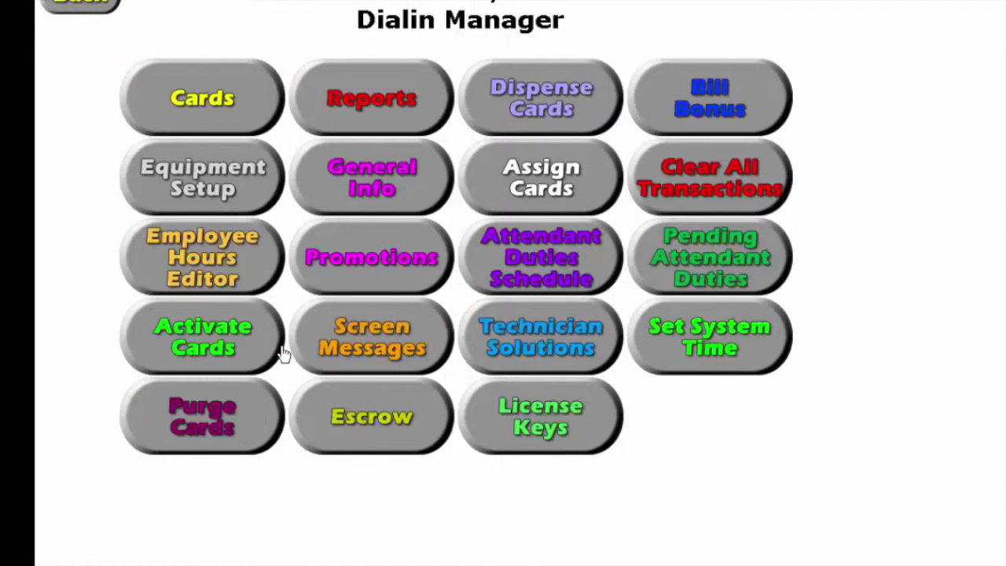
click(216, 95)
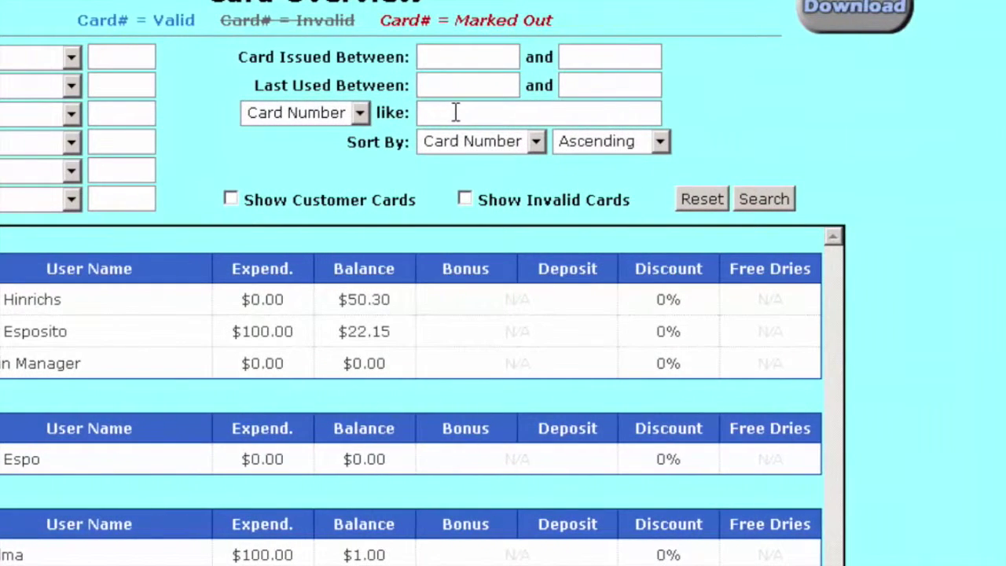
click(483, 117)
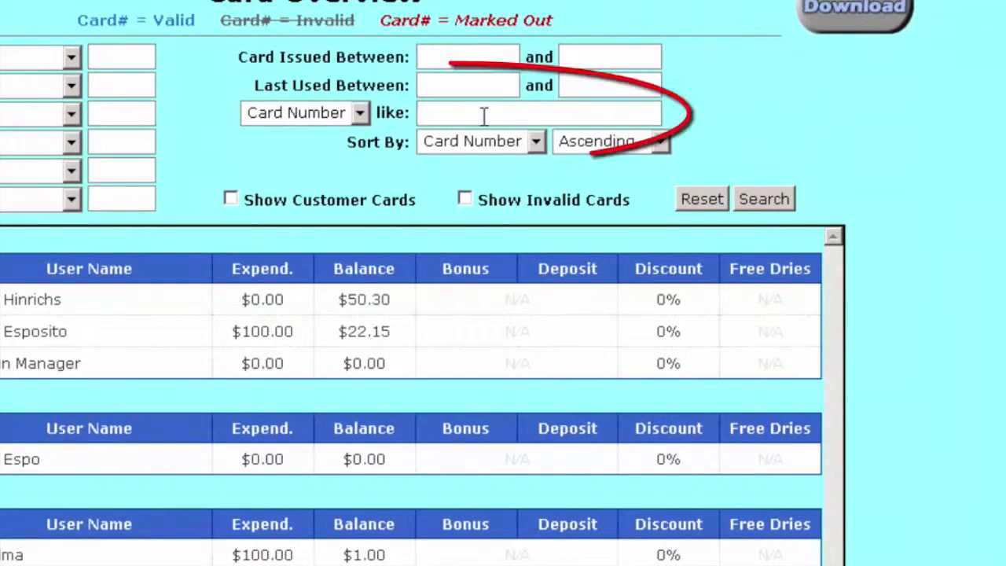
text(9)
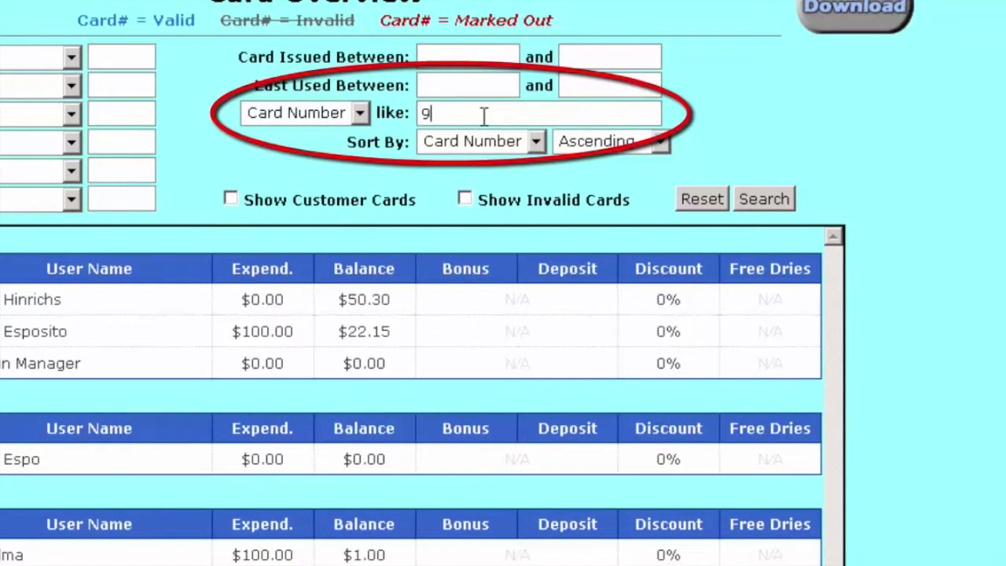
text(947)
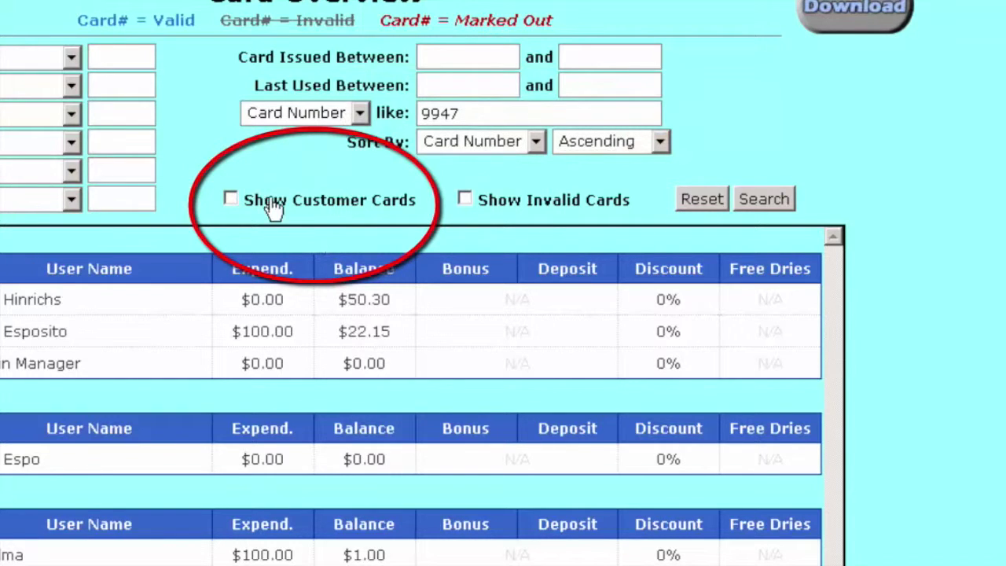
click(231, 198)
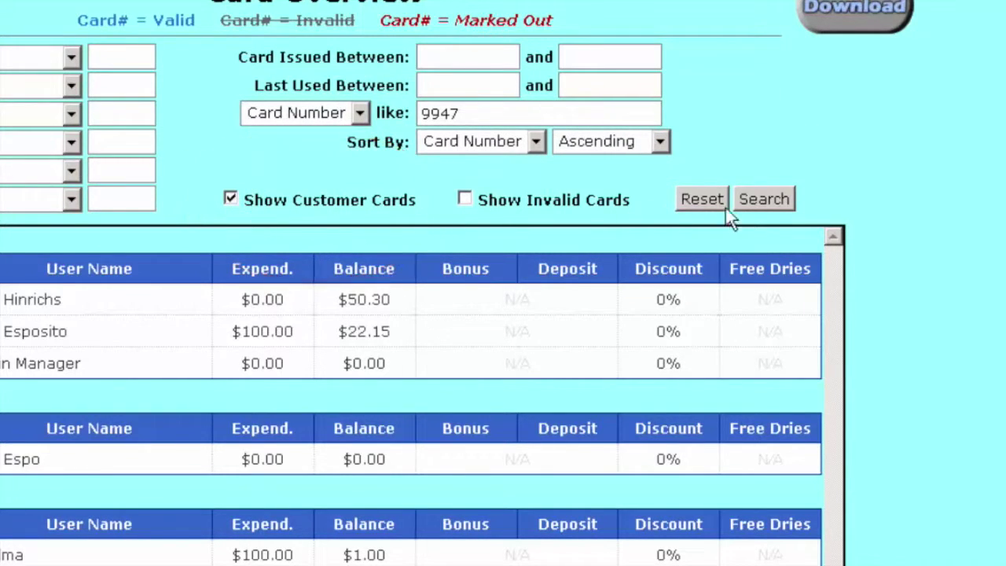
click(763, 199)
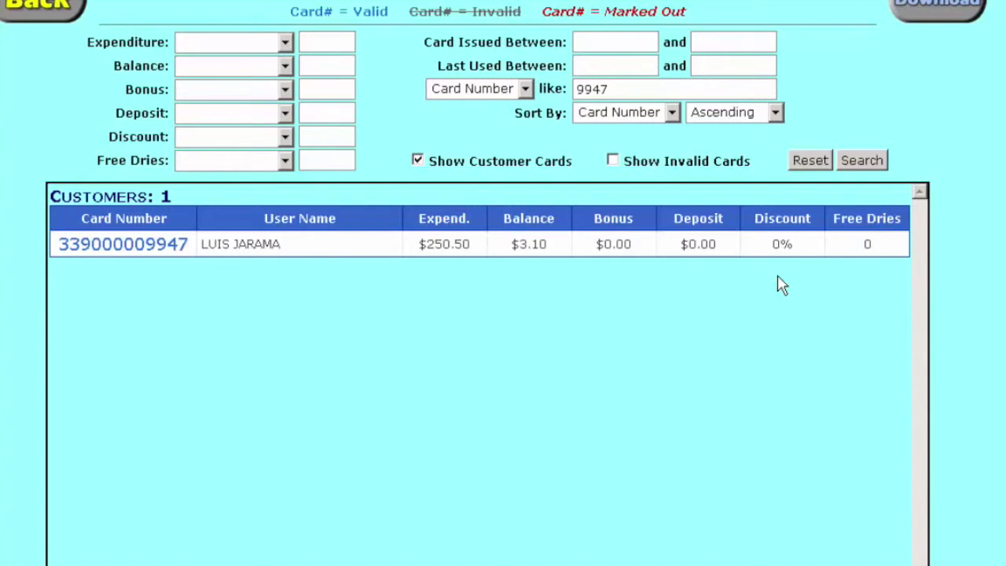
click(126, 245)
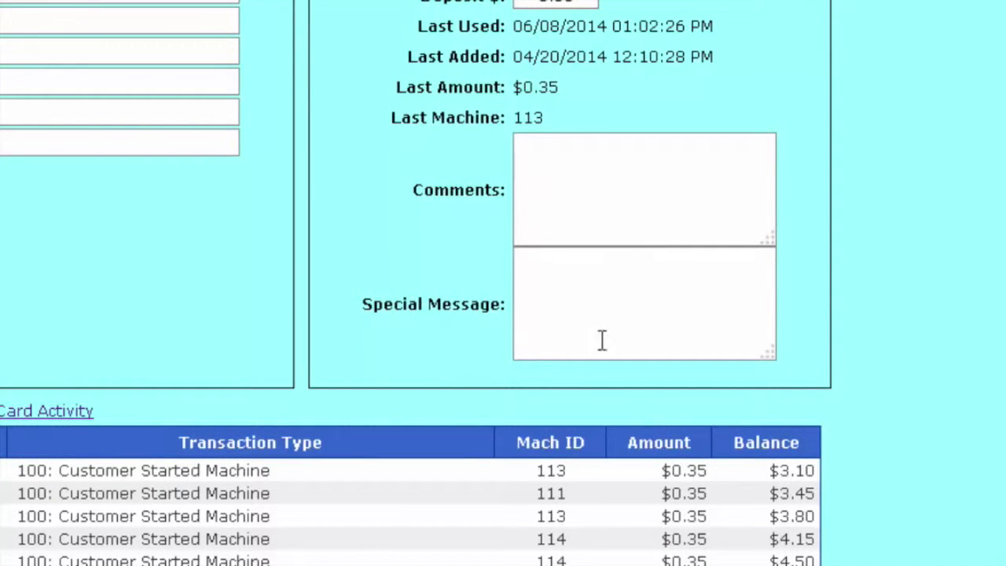
click(596, 298)
text(h)
text(ee)
key(BackSpace)
text(l)
text(lo)
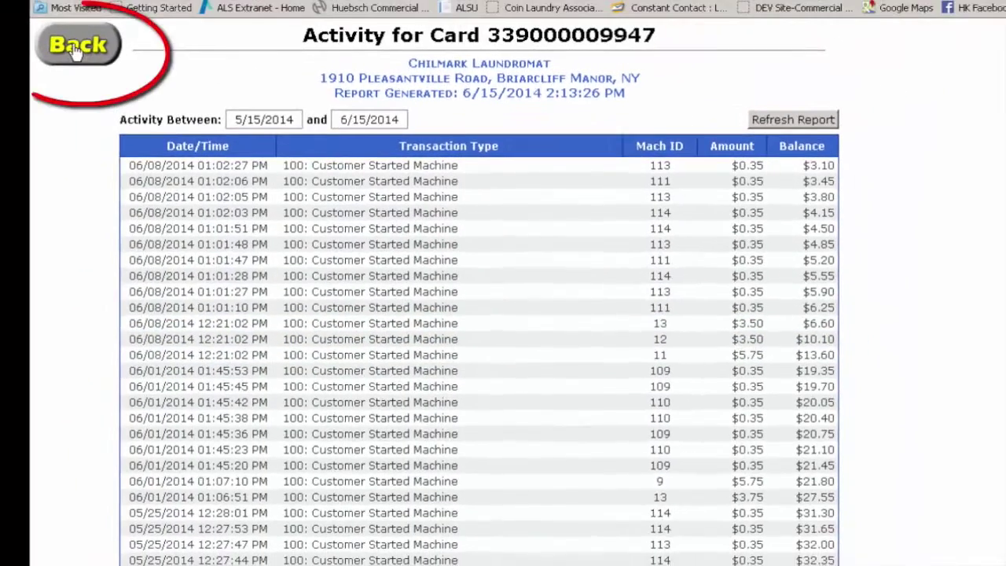
Step: Back on the card details, change the balance from 3.10 to 6.60
click(79, 52)
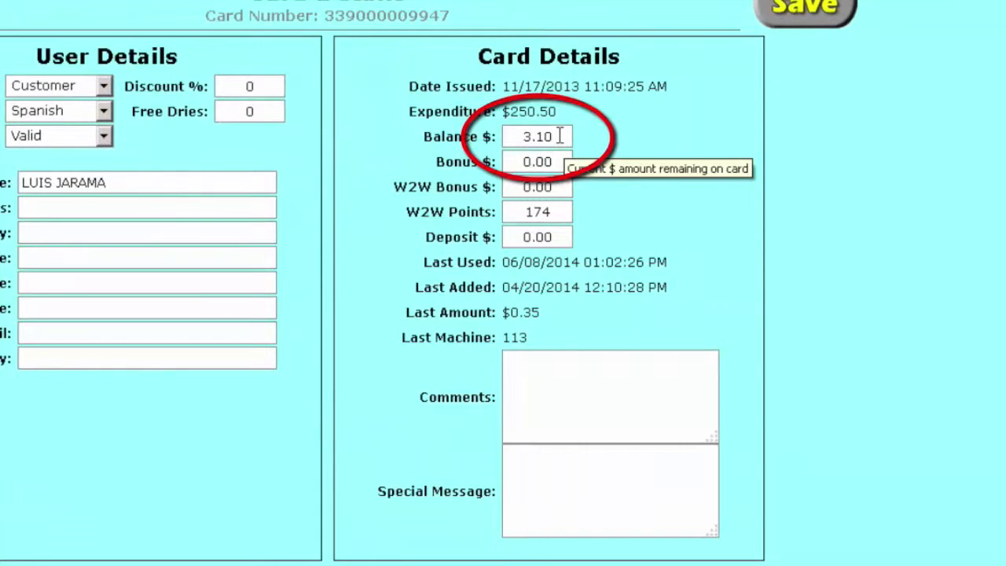
drag(560, 135, 498, 142)
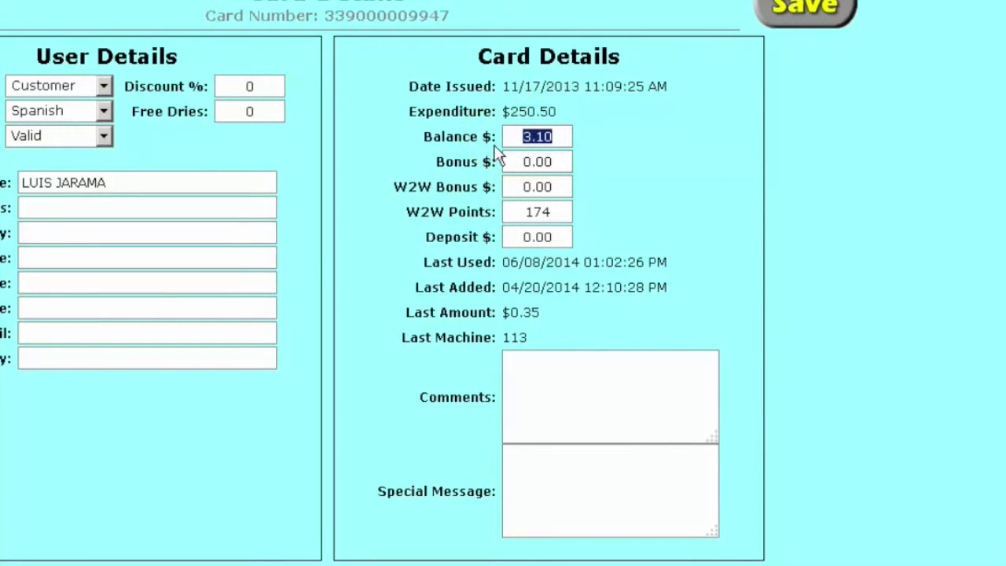
text(6.60)
Step: Write a special message apologising and noting the $3.50 added, with 'inconvenience' spelled correctly
click(663, 368)
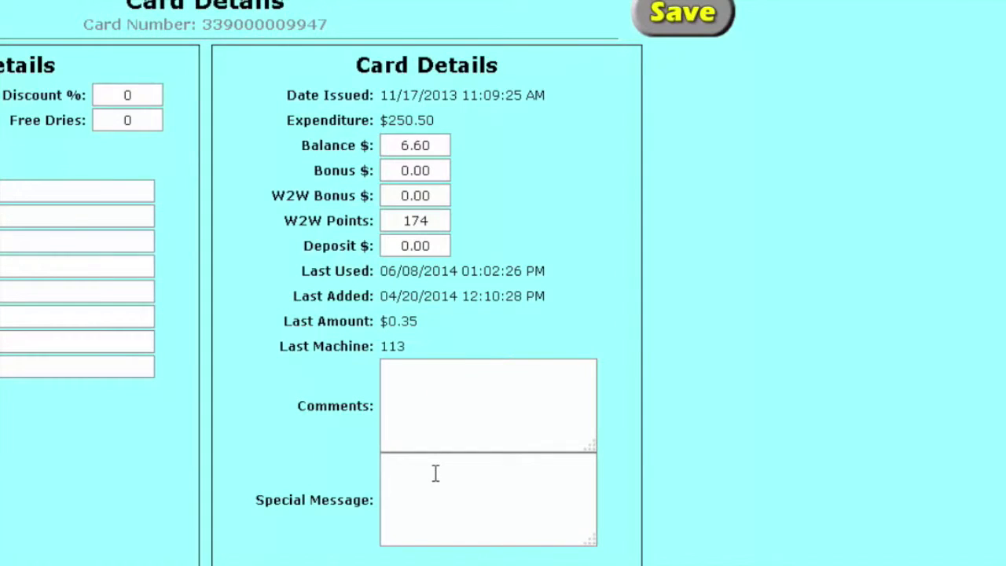
text(So)
text(rry for yo)
text(ur inconv)
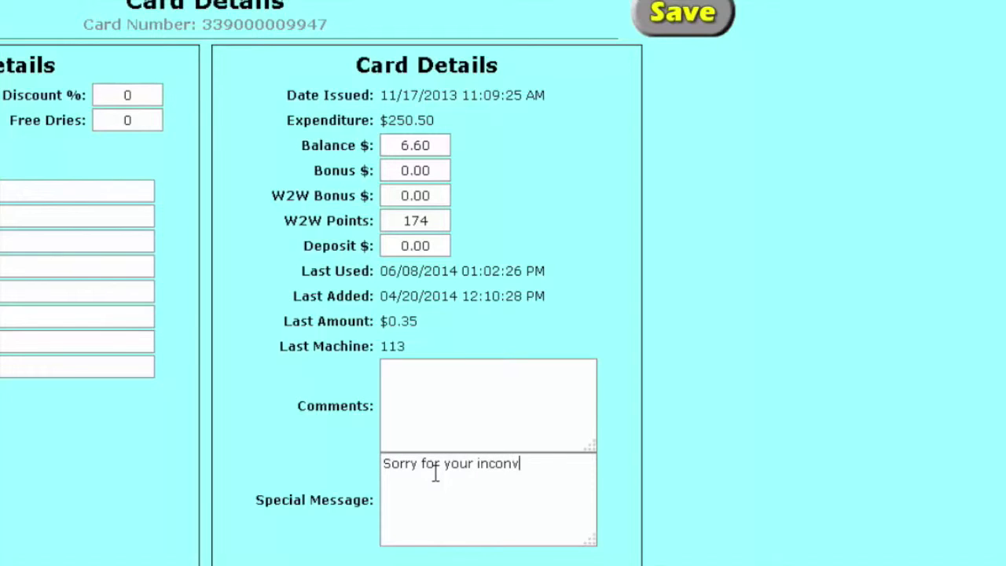
text(enence)
text(.  I have added )
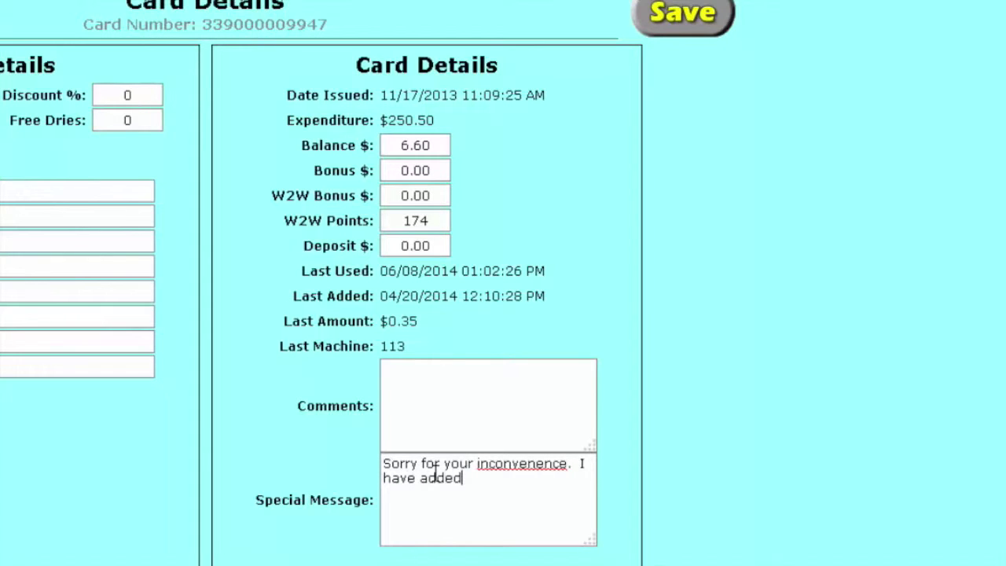
text($3.)
text(50 to)
text( your card)
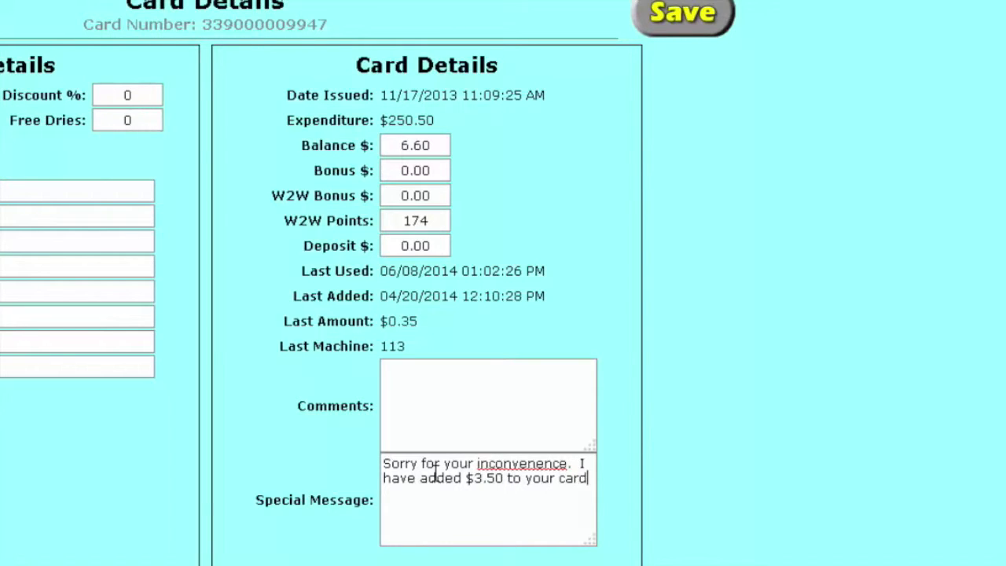
text(. Than)
text(ks you.)
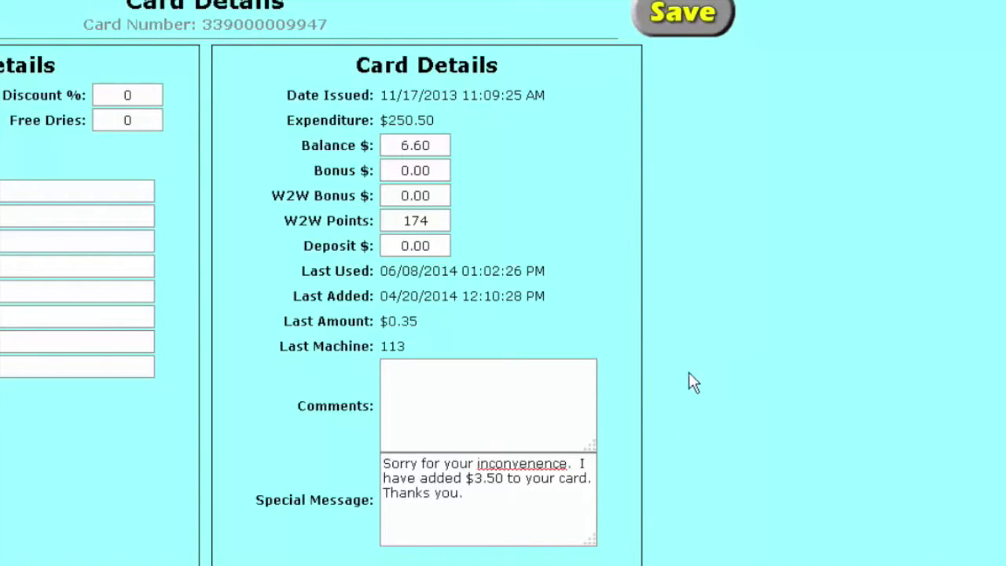
right_click(528, 463)
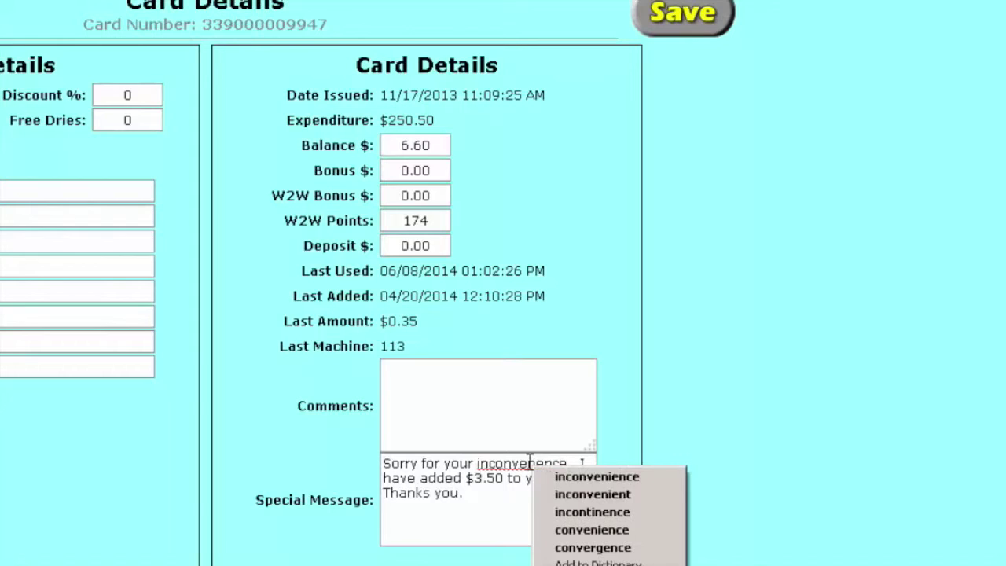
click(601, 475)
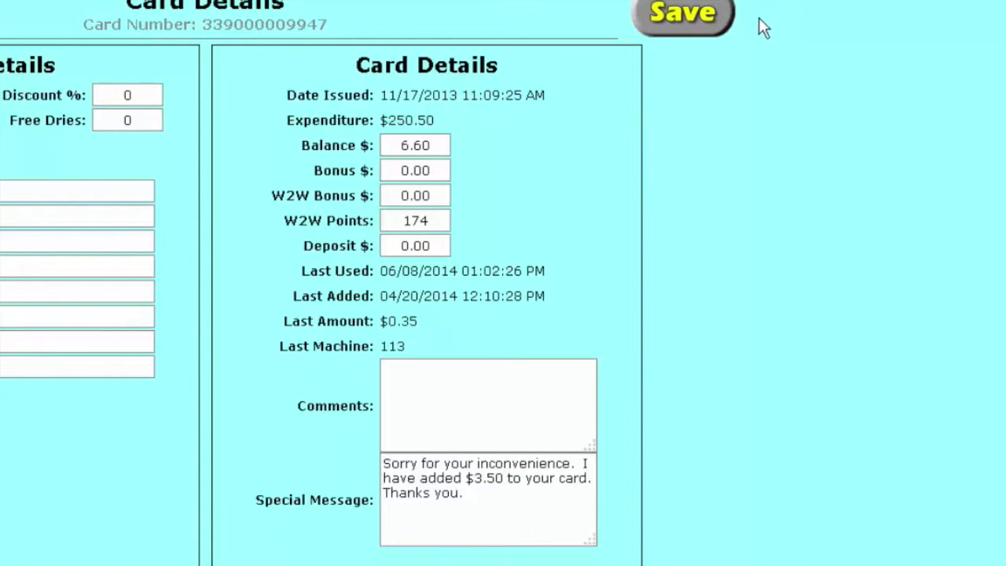
Step: Save the $6.60 balance and apology, then return through Card Overview to the main menu
click(692, 28)
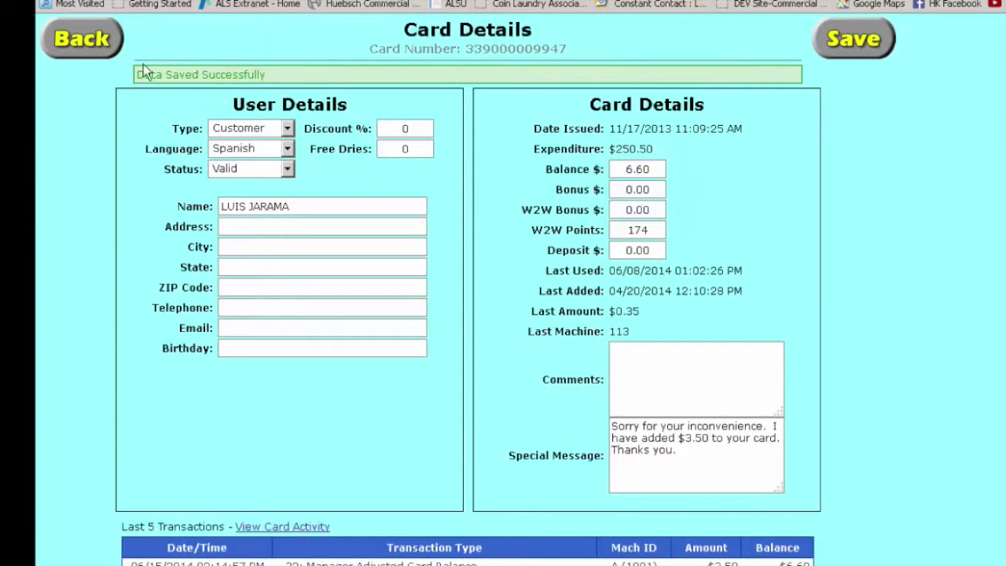
click(84, 41)
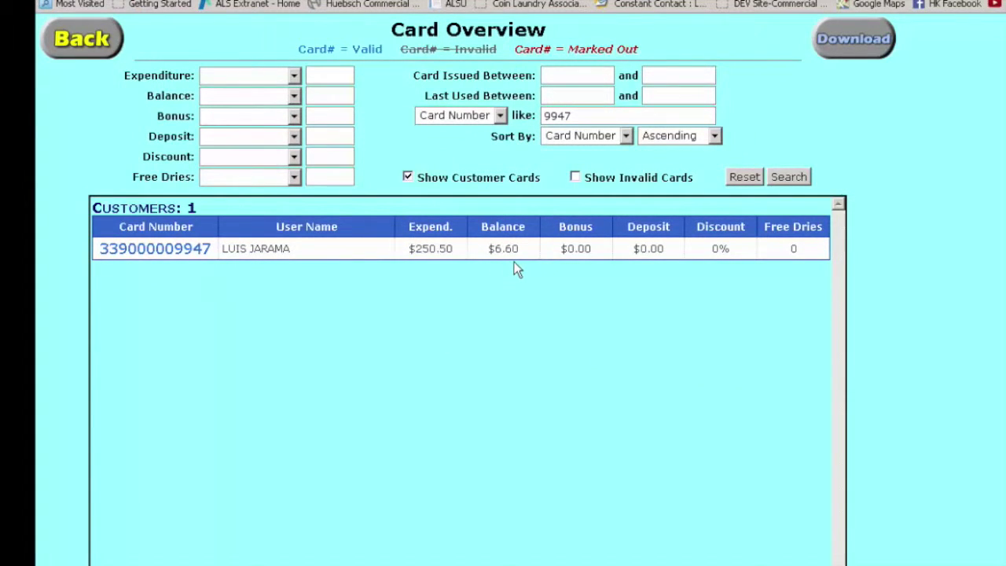
click(84, 41)
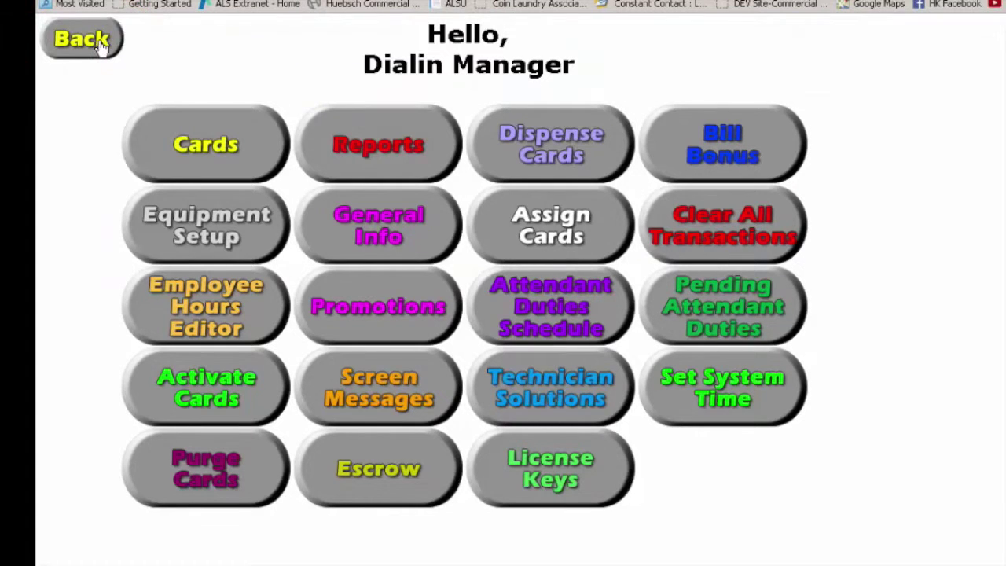